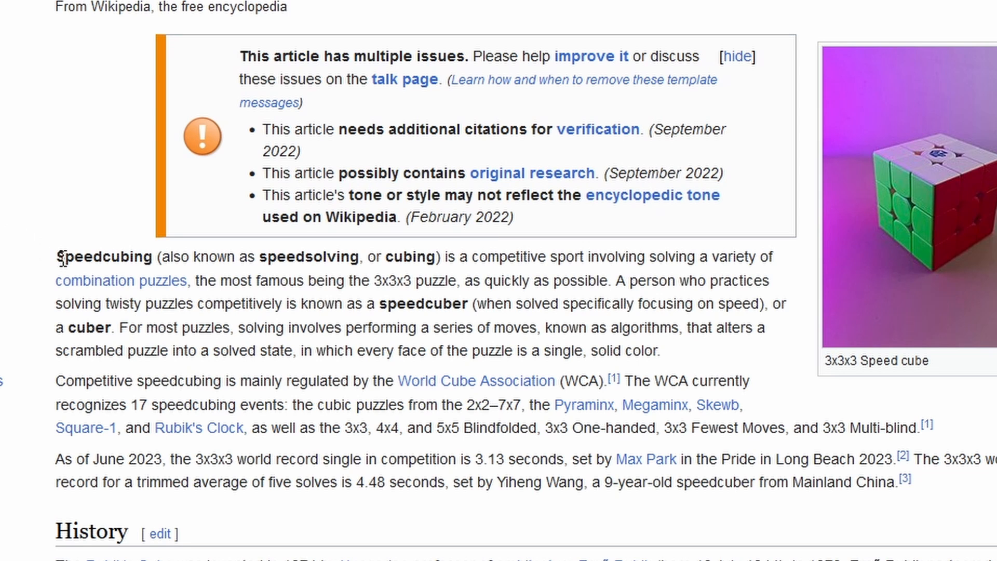
Select the lead sentence from 'Speedcubing' through 'as quickly as possible.'
{"action": "left_click_drag", "start_coordinate": [61, 257], "coordinate": [527, 287]}
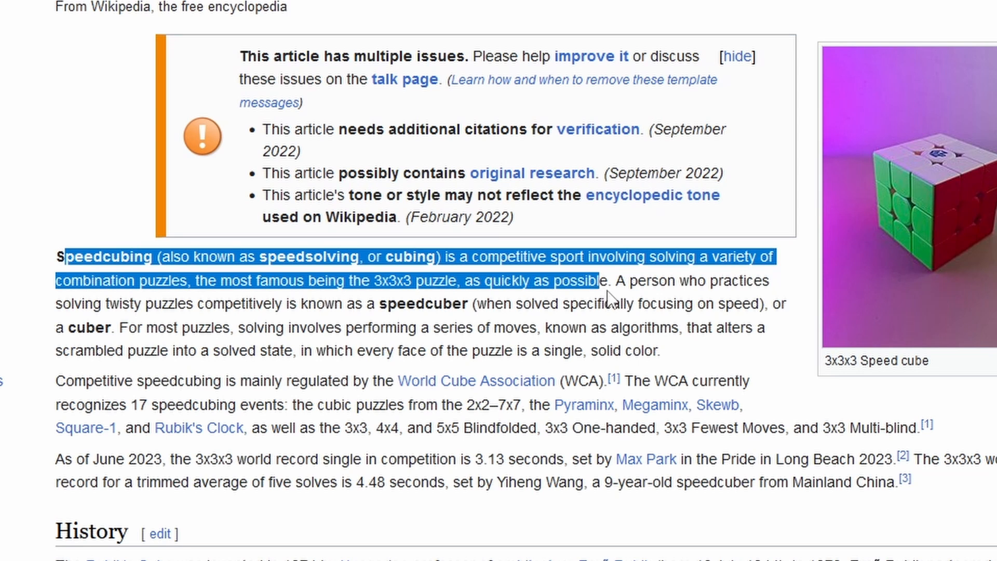
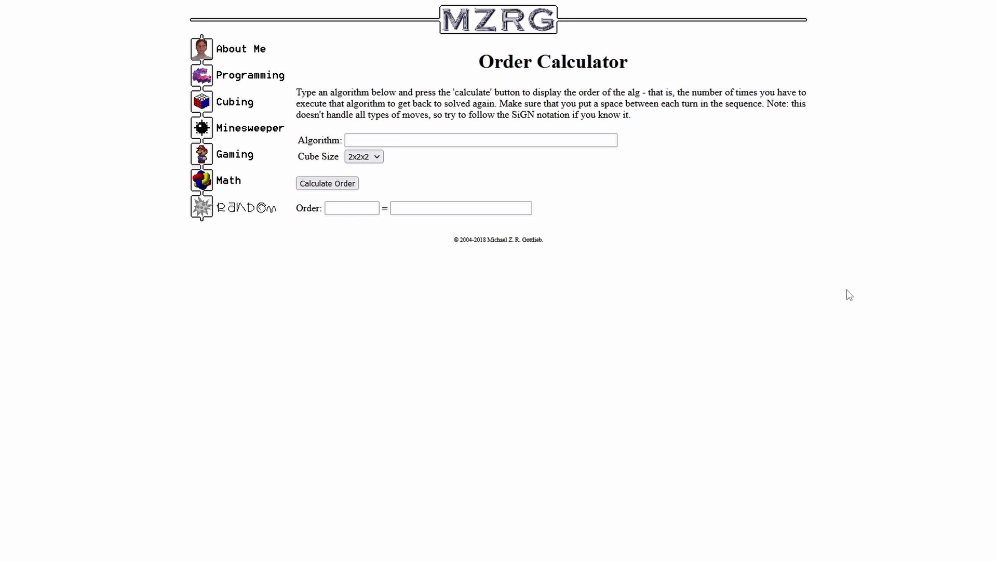
Calculate the order of R U R' U' on a 3x3x3 cube, giving 6 = 2 * 3
{"action": "left_click", "coordinate": [400, 139]}
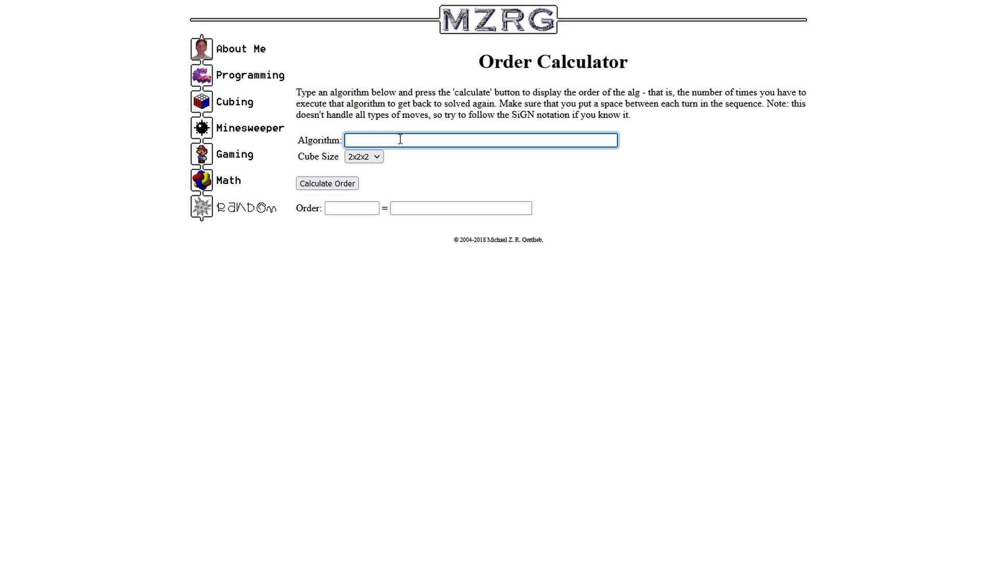
{"action": "type", "text": "R U"}
{"action": "type", "text": " R' U'"}
{"action": "left_click", "coordinate": [380, 156]}
{"action": "left_click", "coordinate": [361, 188]}
{"action": "left_click", "coordinate": [328, 183]}
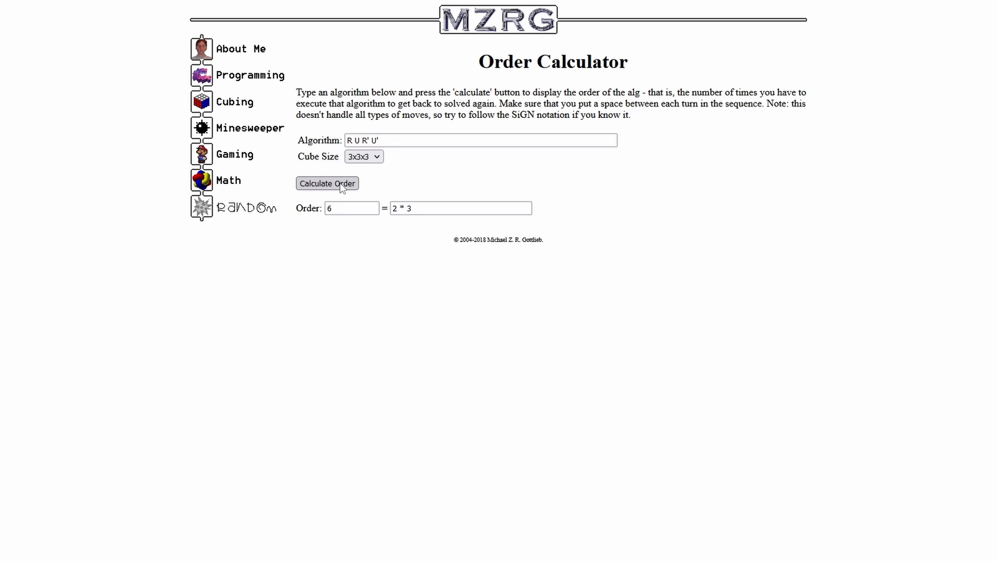